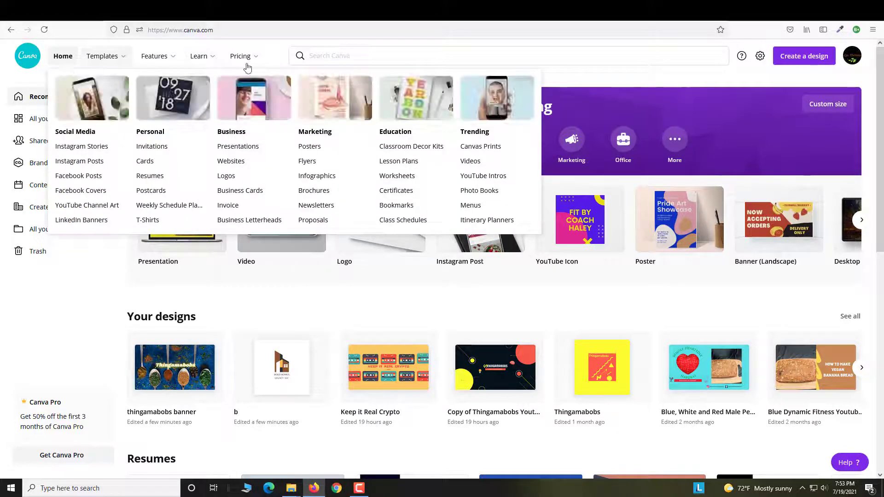
# Step: Search for "youtube thumbnail" and show the templates for the YouTube Thumbnail design type
pyautogui.click(341, 61)
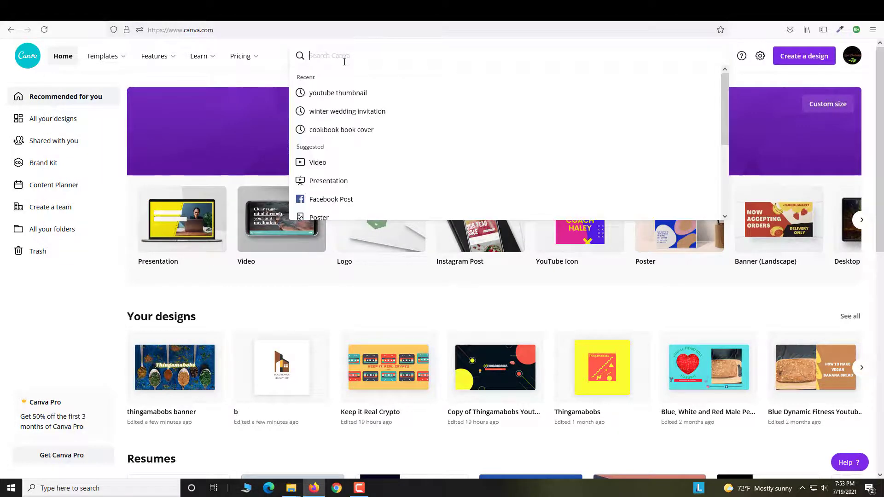
pyautogui.write('youtube thumbn')
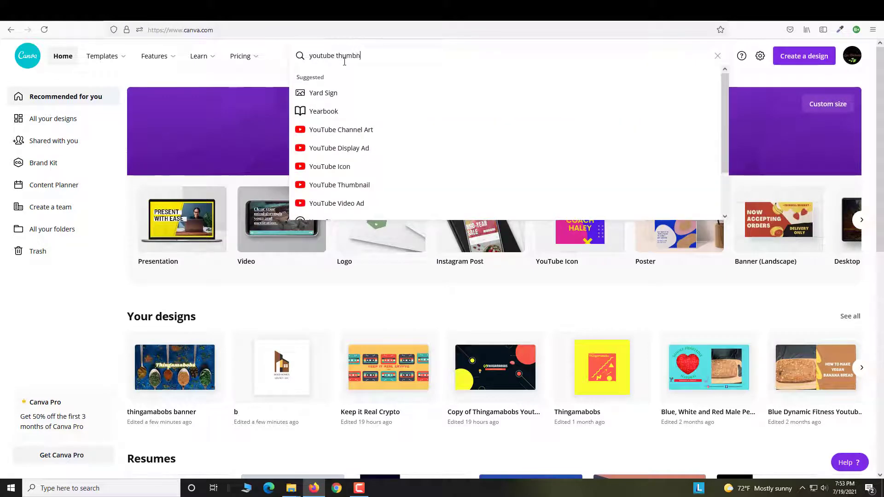
pyautogui.write('ail')
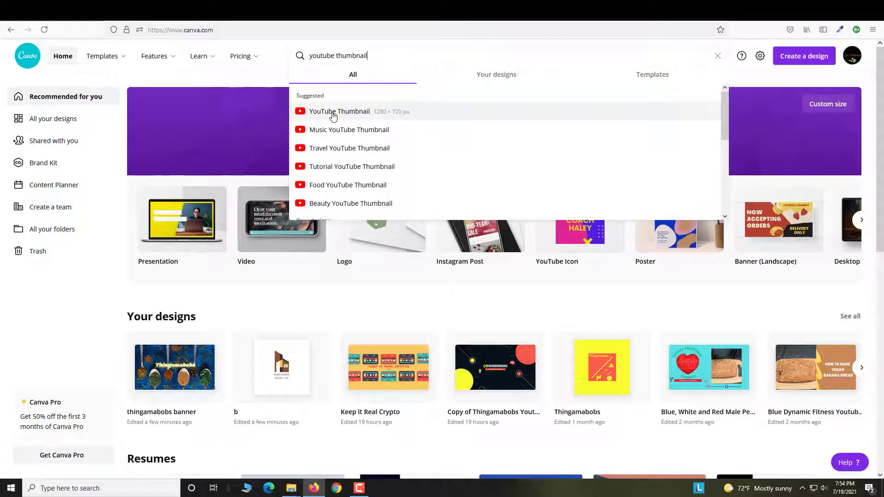
pyautogui.click(379, 113)
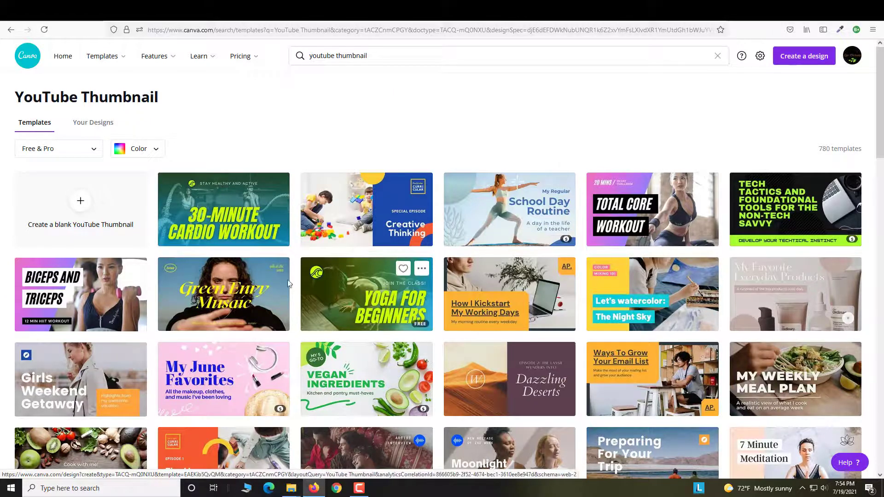
# Step: Browse the YouTube Thumbnail templates and open the free "How to Speed Up Your Old Tablet" template for editing
pyautogui.scroll(-3, 354, 198)
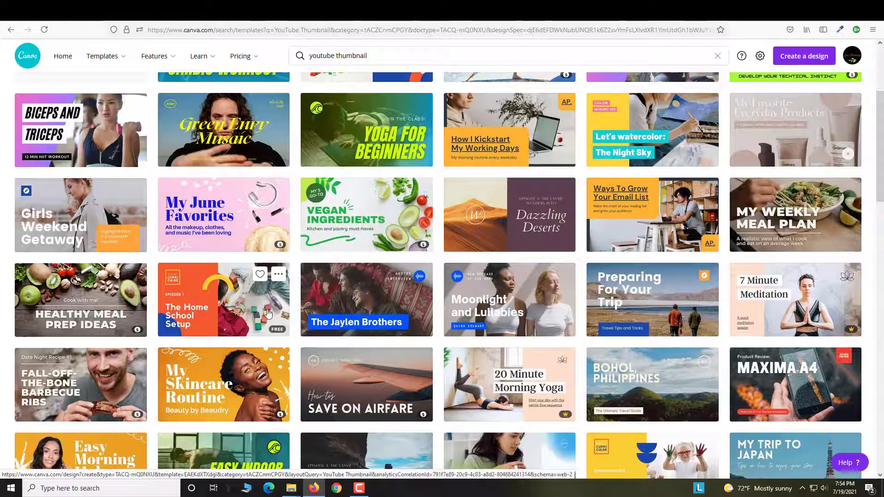
pyautogui.scroll(-2, 268, 314)
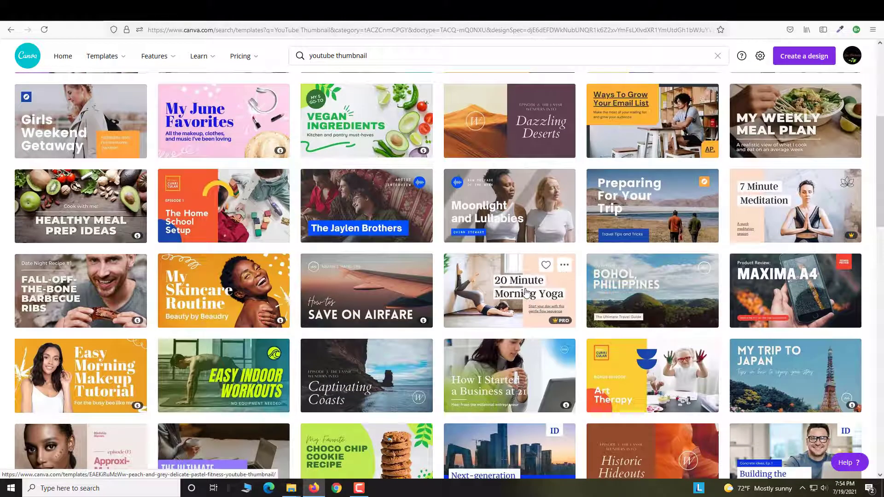
pyautogui.scroll(-4, 526, 296)
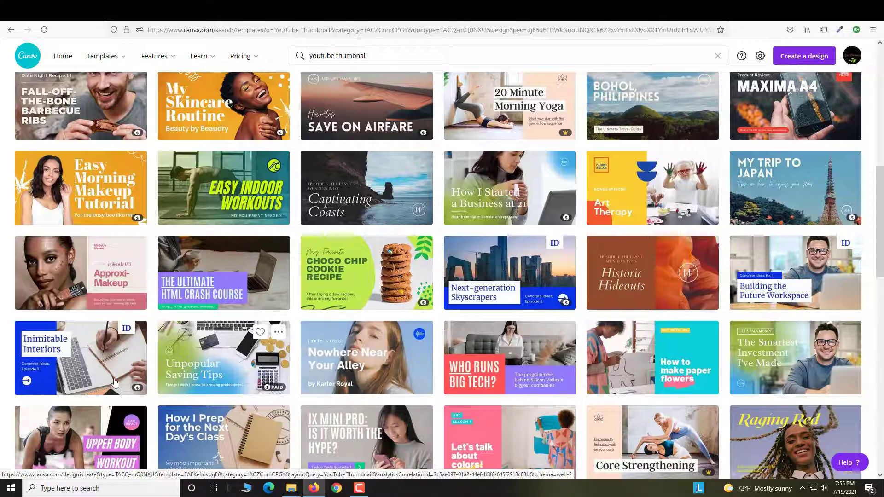
pyautogui.scroll(-4, 118, 315)
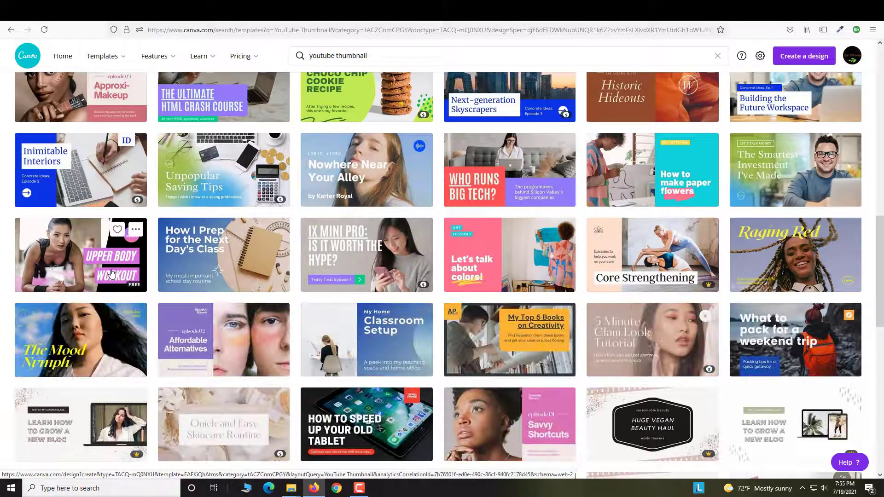
pyautogui.scroll(-2, 110, 274)
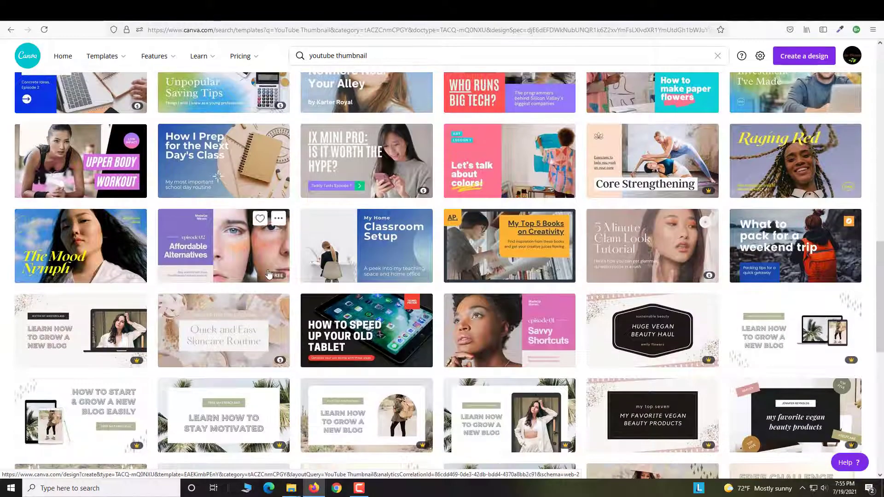
pyautogui.scroll(4, 134, 363)
pyautogui.scroll(10, 134, 362)
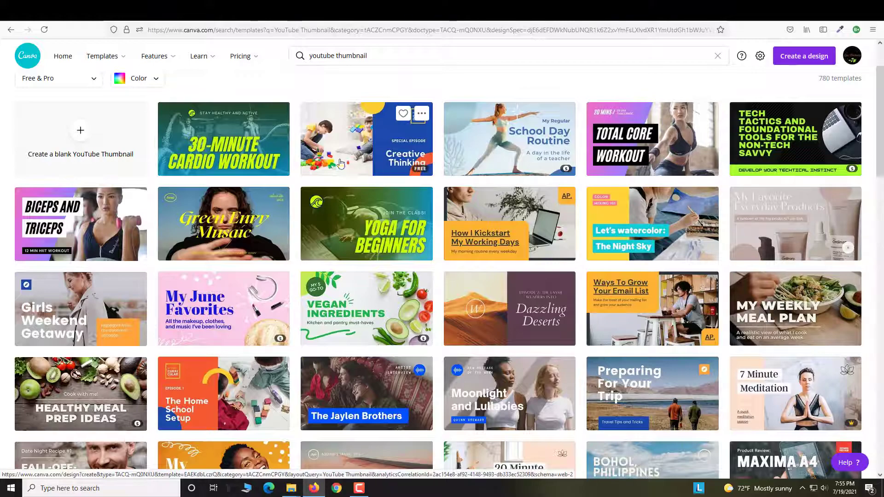
pyautogui.scroll(-10, 278, 159)
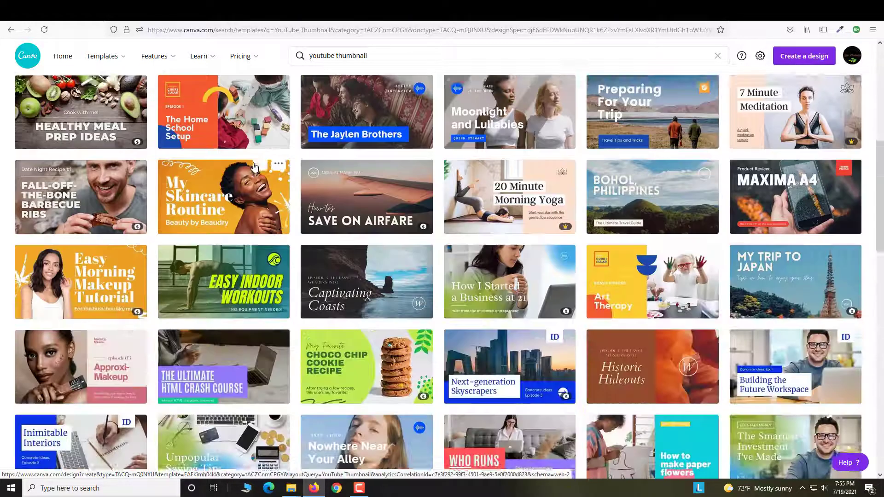
pyautogui.scroll(1, 349, 109)
pyautogui.scroll(-3, 420, 214)
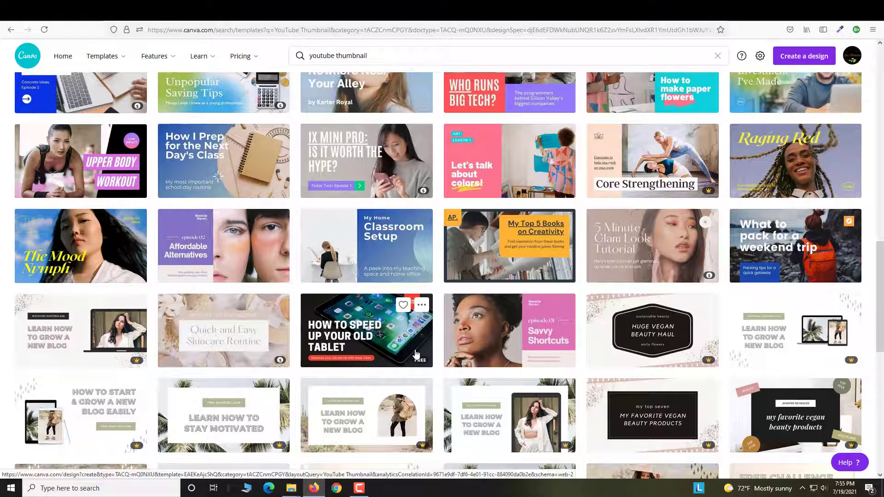
pyautogui.click(401, 346)
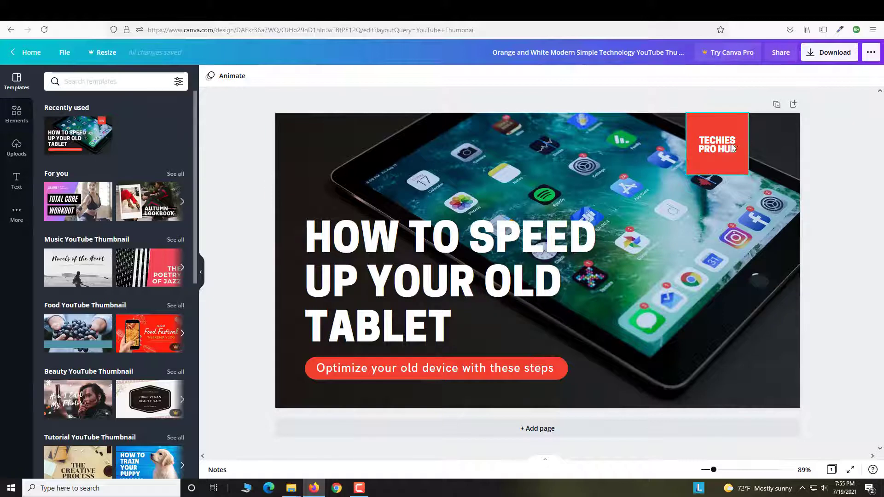
# Step: Recolor the square behind the "TECHIES PRO HUB" text with the green from the photo colors
pyautogui.click(717, 152)
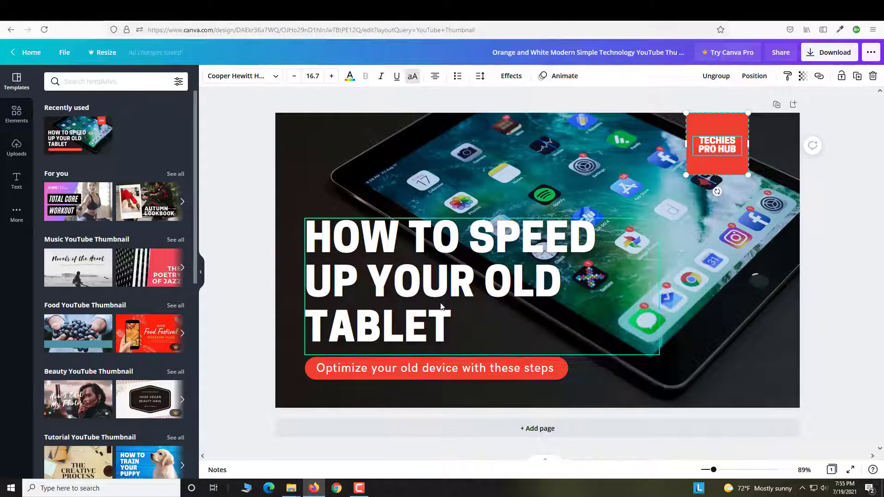
pyautogui.click(426, 371)
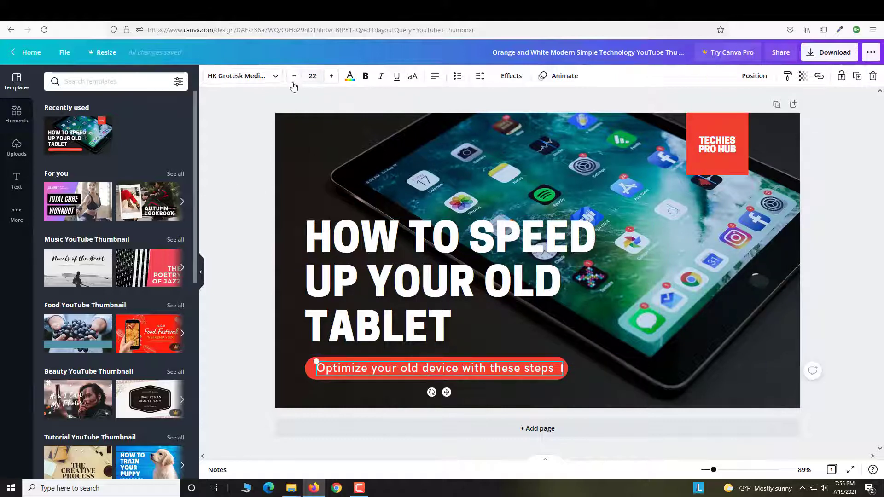
pyautogui.click(716, 120)
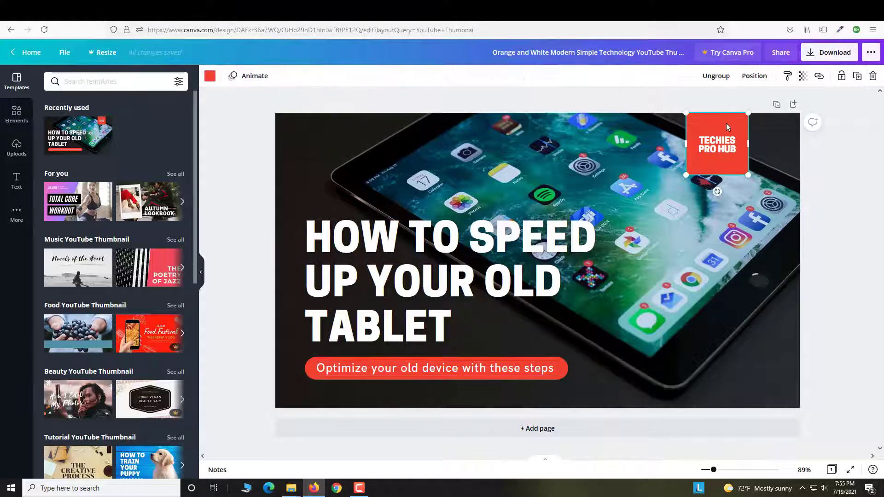
pyautogui.click(211, 77)
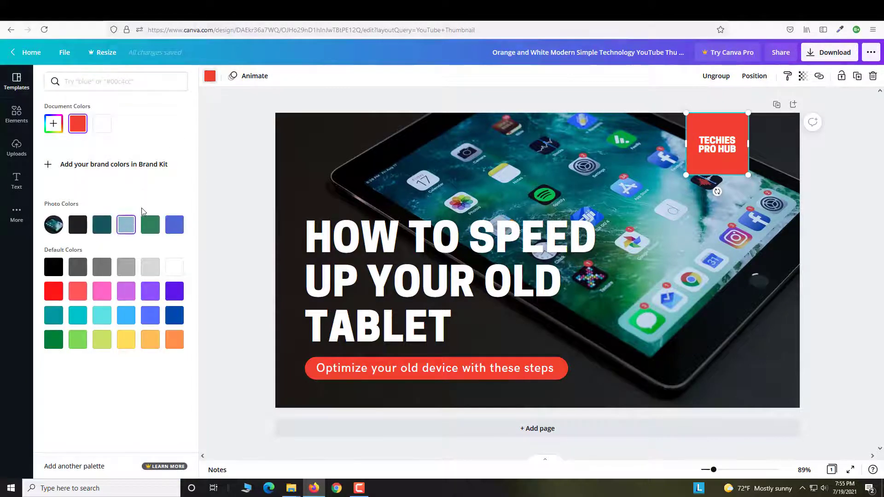
pyautogui.click(149, 230)
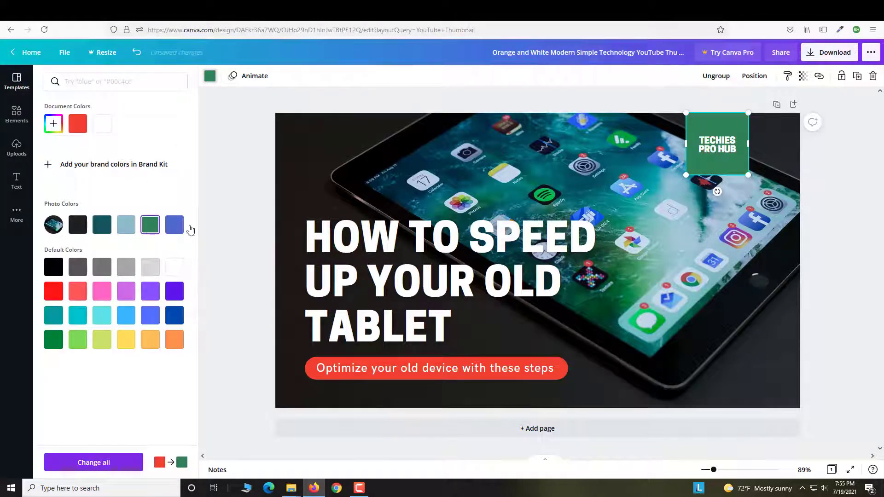
# Step: Change the rounded bar behind the "Optimize your old device with these steps" subtitle to the default orange
pyautogui.click(566, 369)
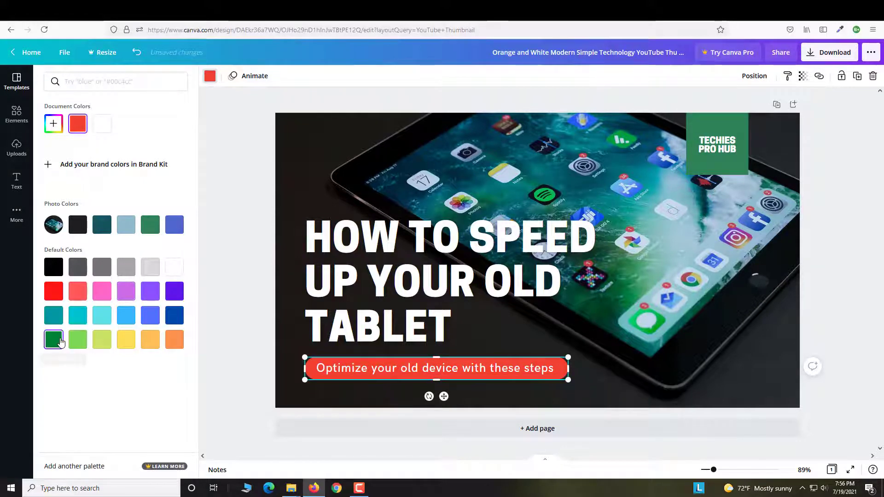
pyautogui.click(168, 346)
pyautogui.click(463, 265)
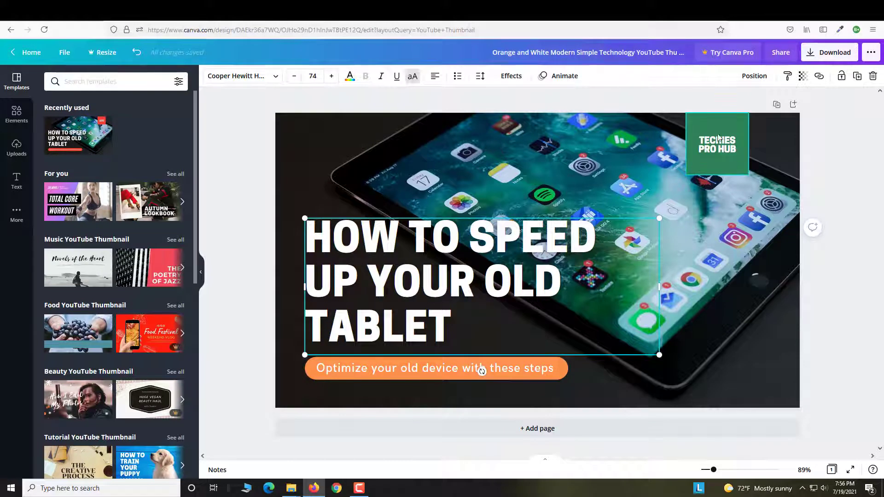
# Step: Delete the "TECHIES PRO HUB" text from the green square, keeping the square itself
pyautogui.click(723, 152)
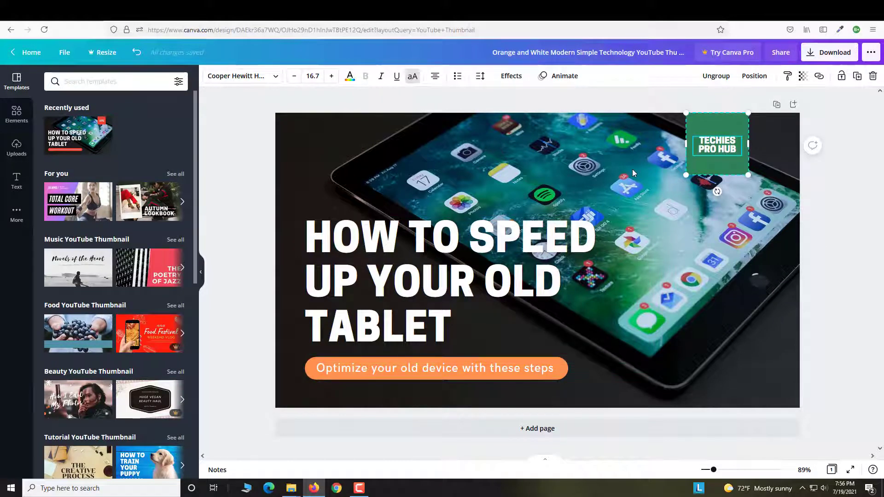
pyautogui.press('Delete')
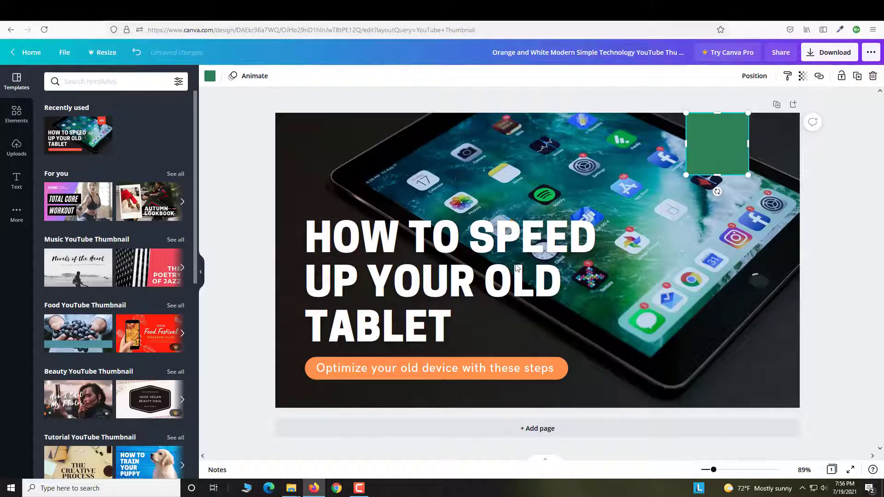
pyautogui.click(459, 375)
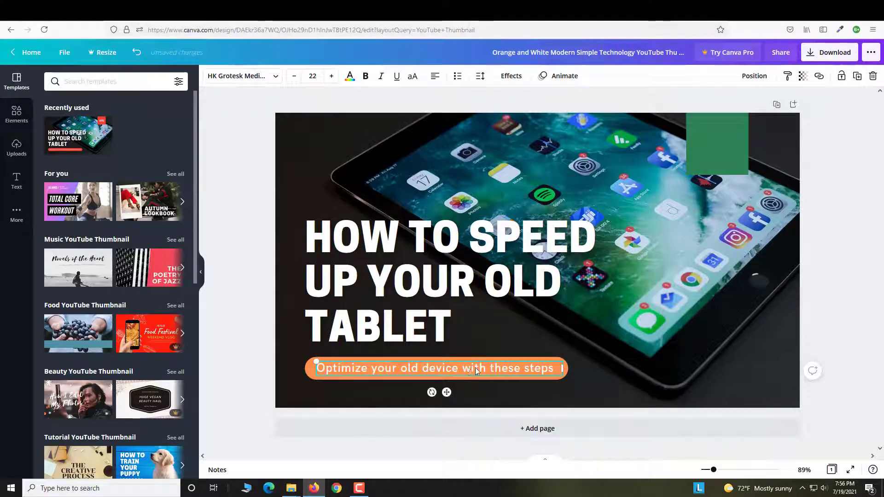
pyautogui.click(733, 133)
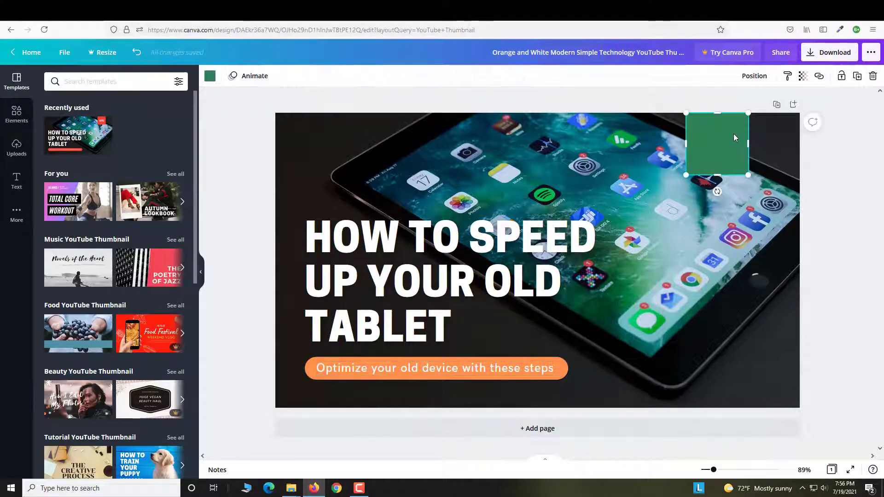
# Step: Replace the subtitle text in the orange bar with "Thingamabobs"
pyautogui.click(498, 366)
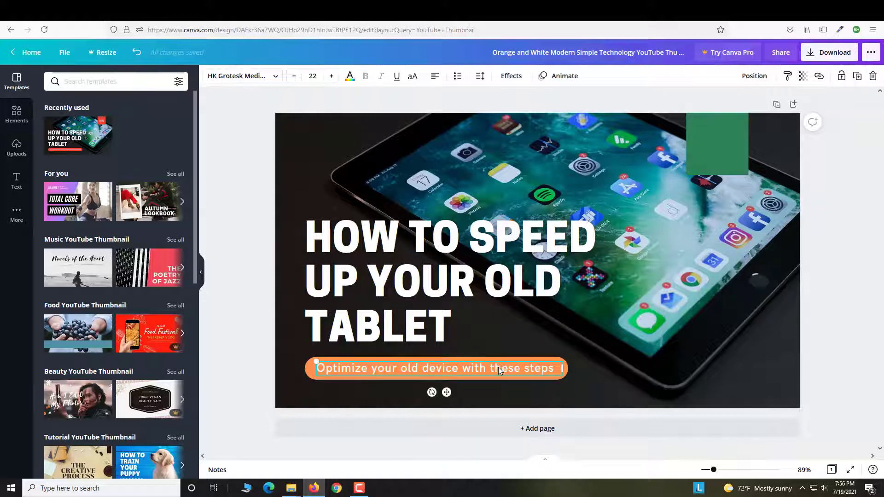
pyautogui.doubleClick(554, 373)
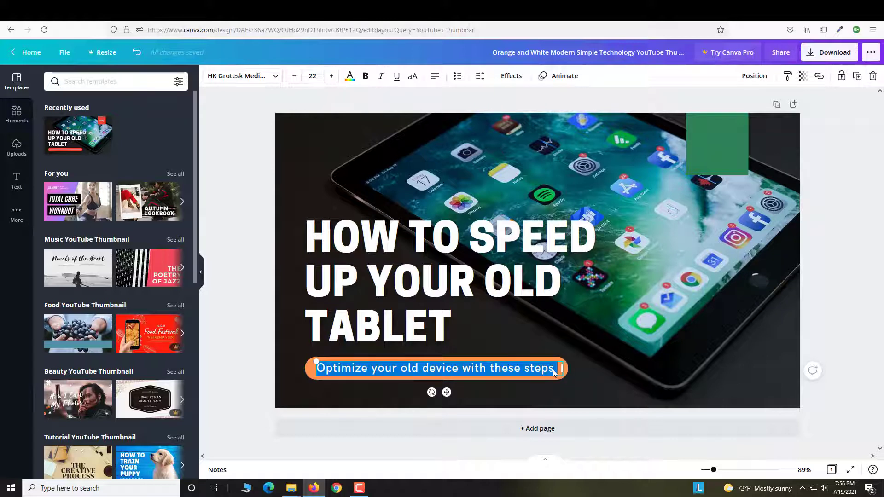
pyautogui.write('Thin')
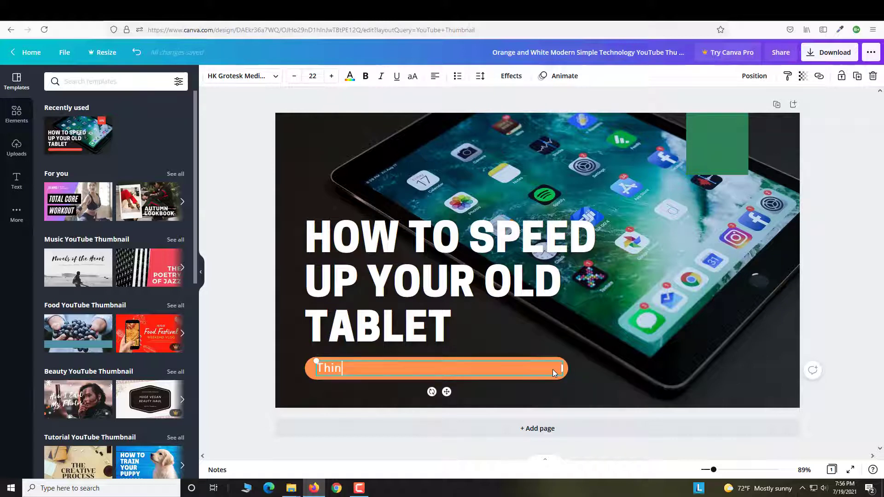
pyautogui.write('gamabobs')
# Step: Replace the whole main heading text with "THIS WHERE YOU MAKE THUMBNAILS"
pyautogui.click(414, 329)
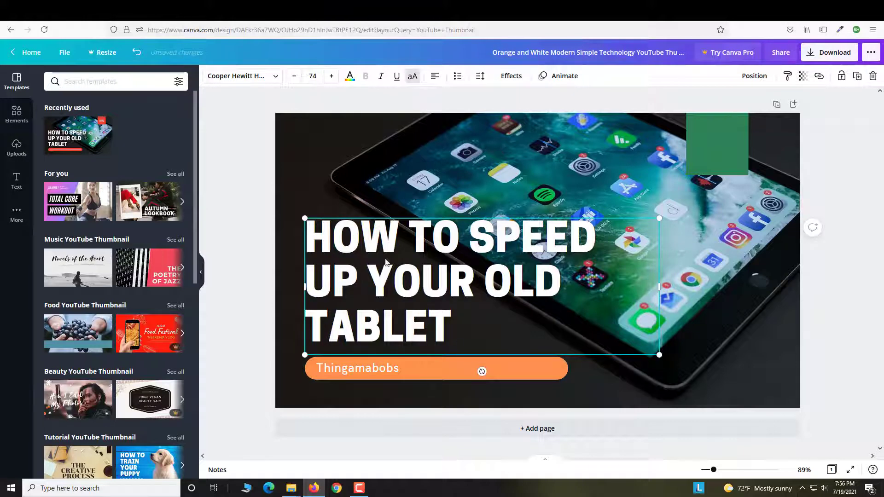
pyautogui.click(400, 238)
pyautogui.click(450, 281)
pyautogui.moveTo(451, 330); pyautogui.dragTo(315, 236)
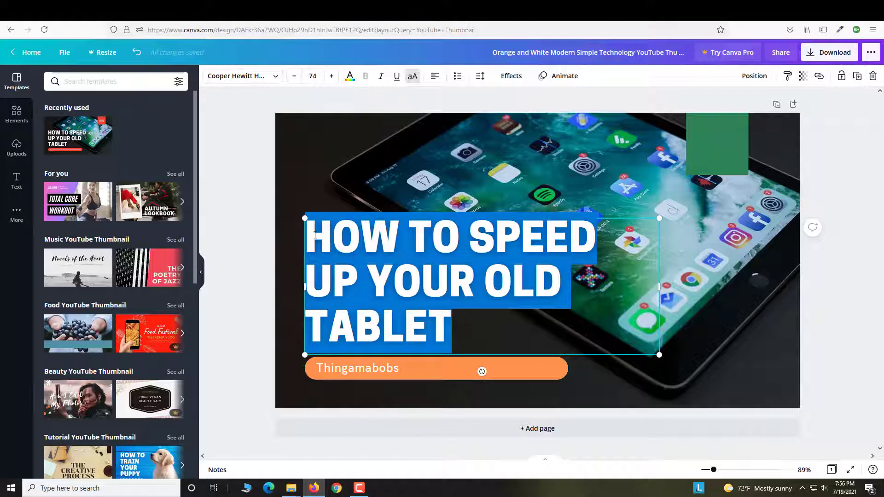
pyautogui.write('THIS ')
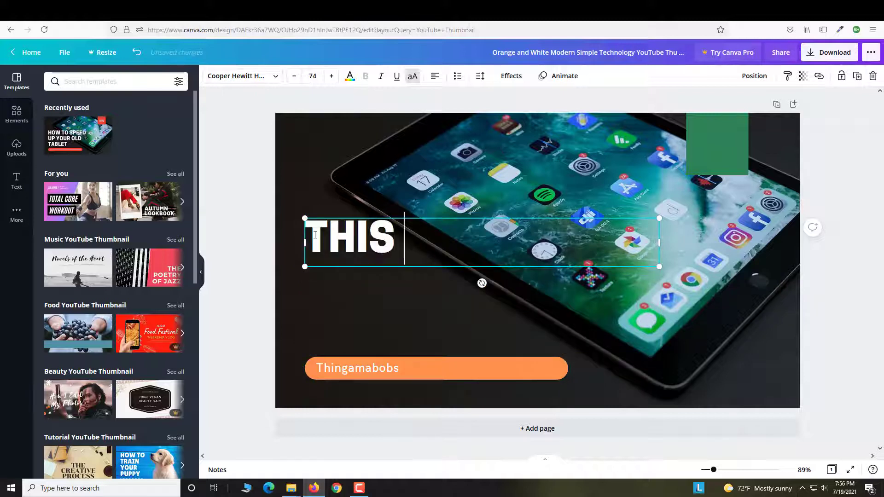
pyautogui.write('WHERE YOU M')
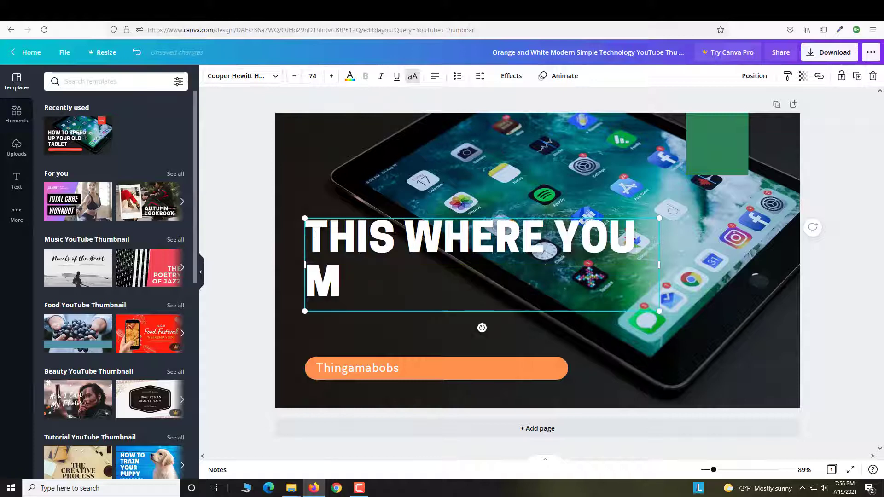
pyautogui.write('AKE THUM')
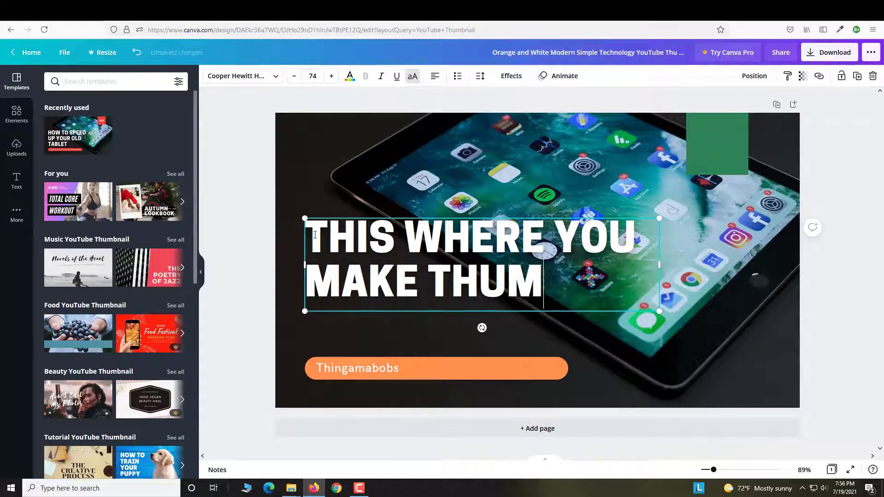
pyautogui.write('BNAILS')
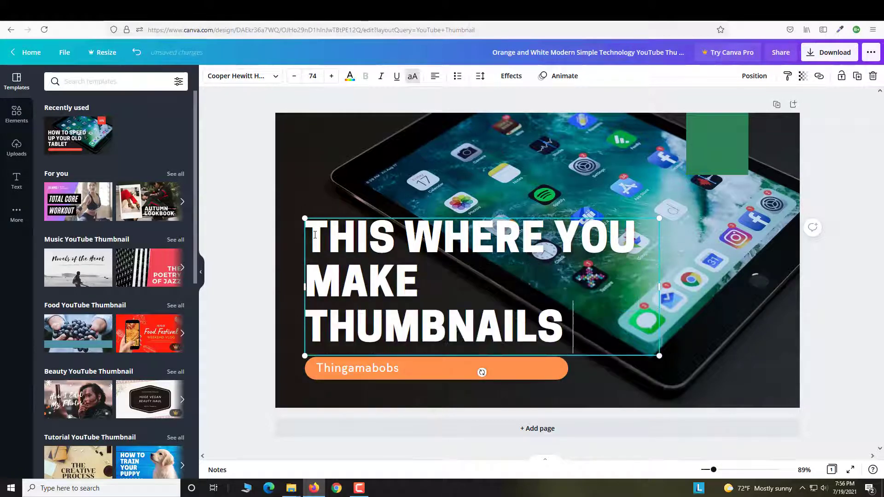
pyautogui.click(716, 148)
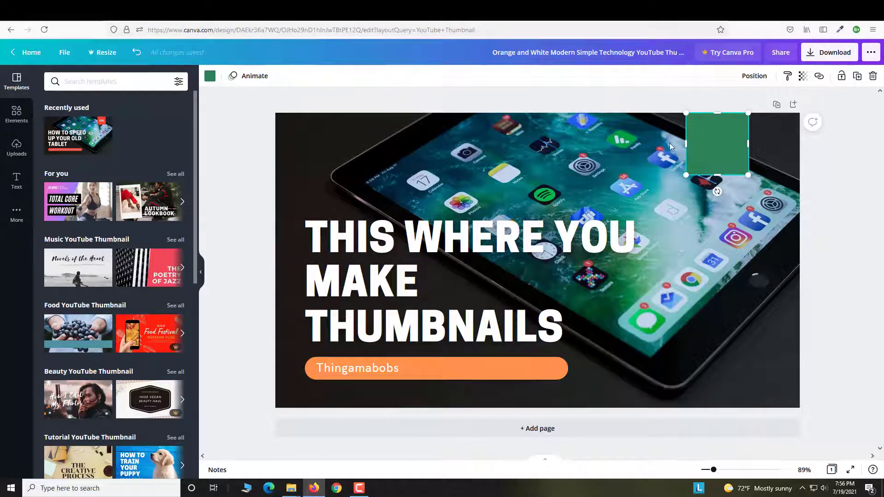
pyautogui.click(450, 164)
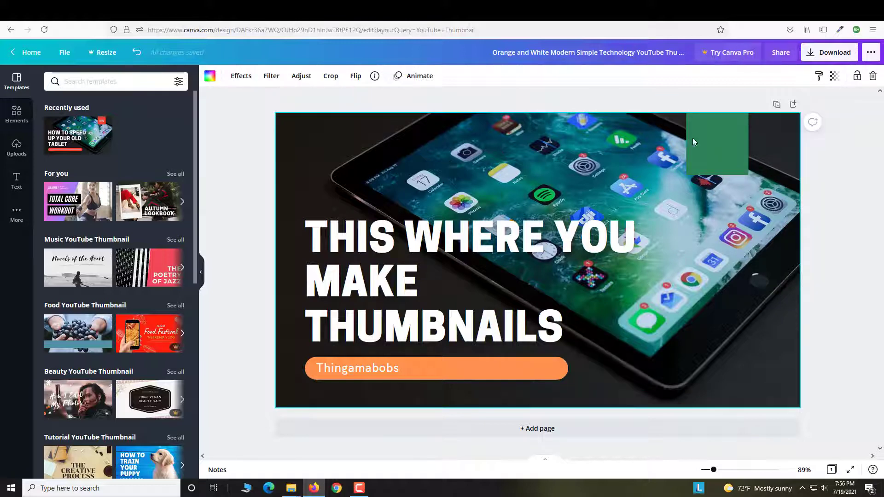
# Step: Apply the Food YouTube Thumbnail template with hands holding dark grapes to the current design
pyautogui.click(720, 144)
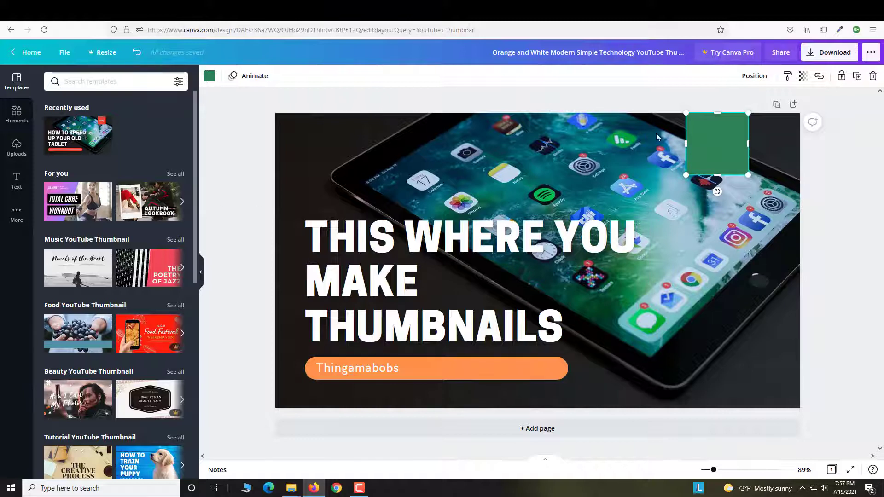
pyautogui.click(694, 230)
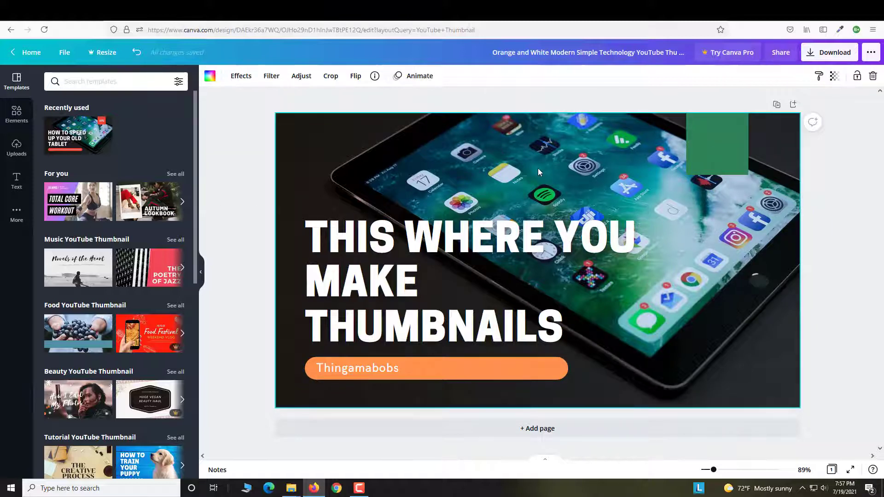
pyautogui.click(70, 331)
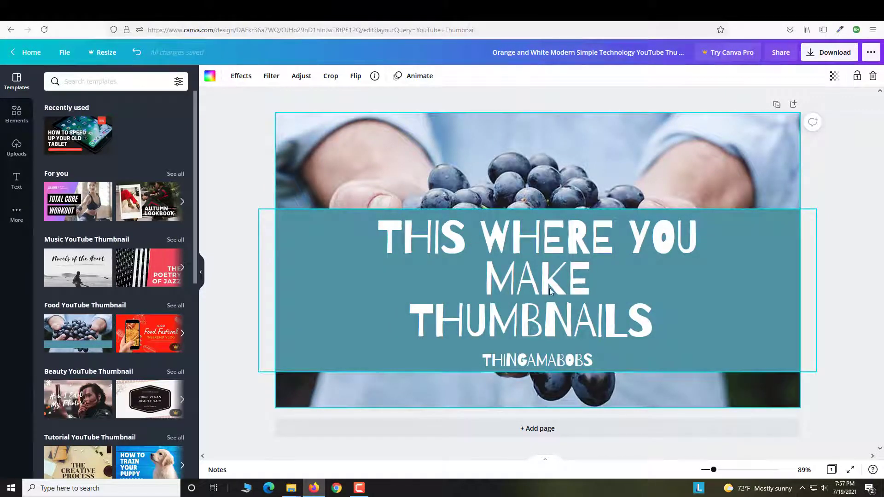
# Step: Move the grouped teal banner with its heading and subtitle slightly down so more of the grapes photo shows above it
pyautogui.click(548, 360)
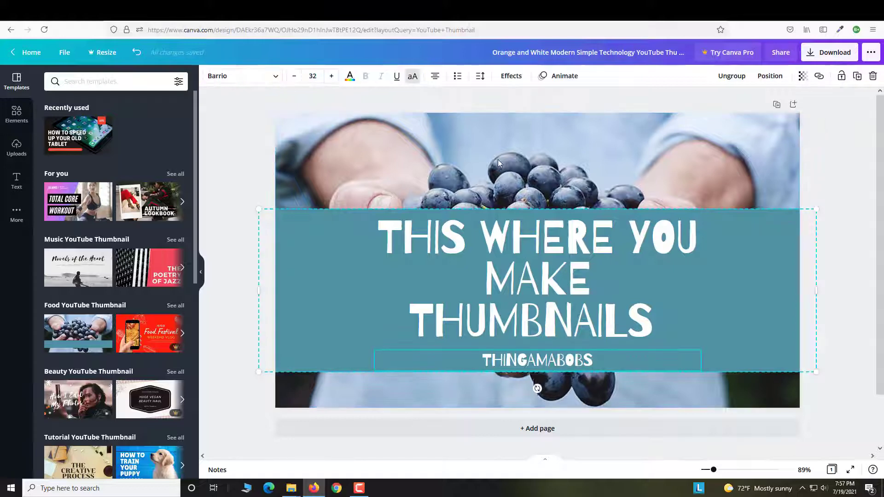
pyautogui.click(504, 213)
pyautogui.moveTo(536, 259)
pyautogui.mouseDown()
pyautogui.moveTo(537, 376)
pyautogui.moveTo(547, 273)
pyautogui.mouseUp()
pyautogui.click(478, 151)
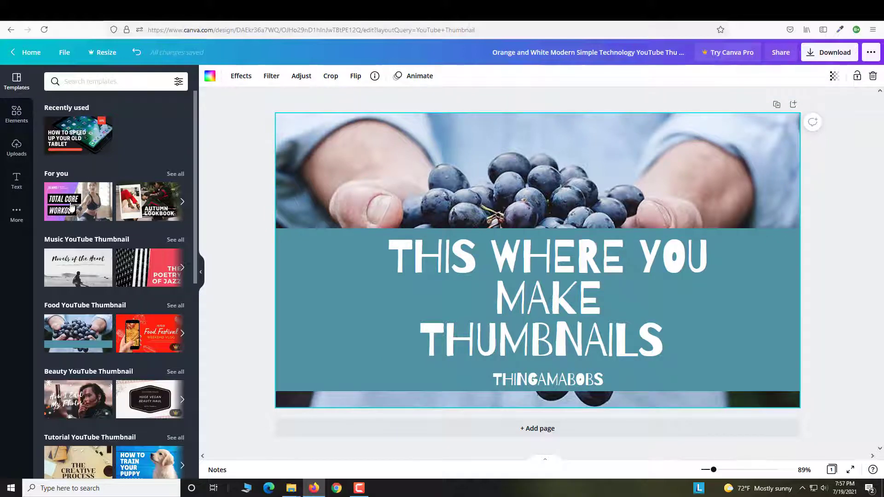
pyautogui.moveTo(73, 200)
pyautogui.click(180, 270)
pyautogui.click(182, 267)
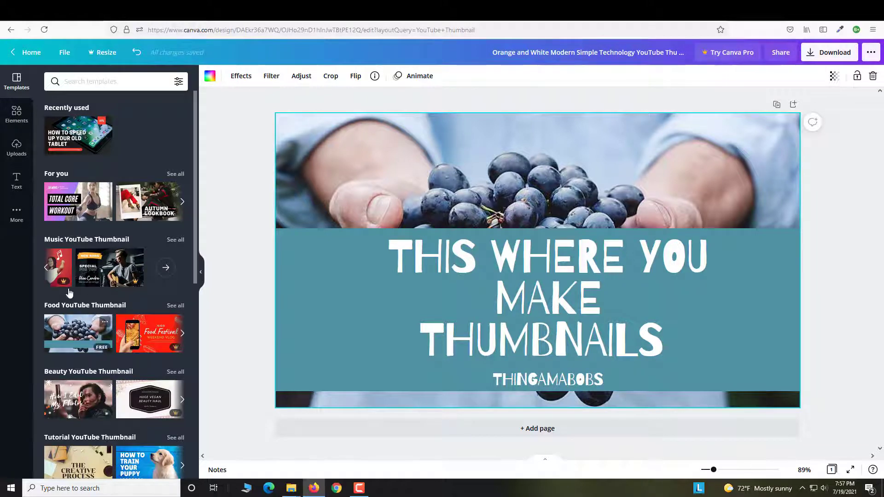
# Step: Add the recently used yellow light bulb graphic beside the heading on the teal banner and shrink it to about half size
pyautogui.click(26, 120)
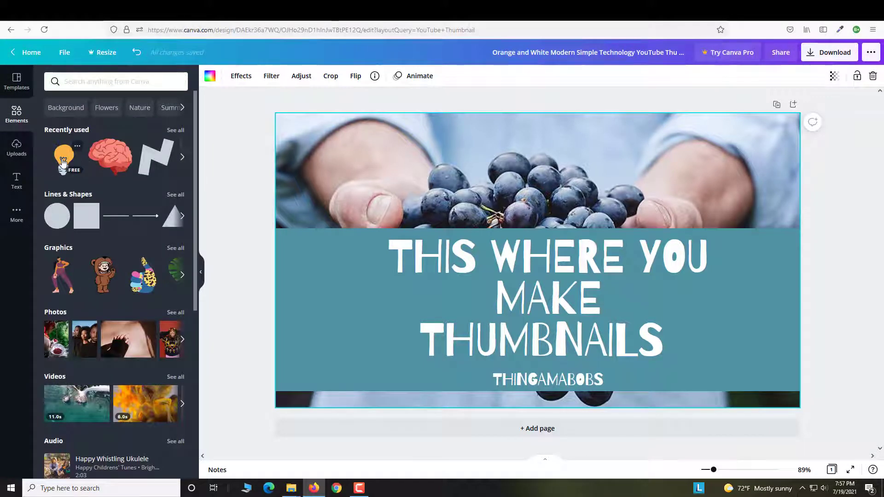
pyautogui.moveTo(63, 162); pyautogui.dragTo(333, 278)
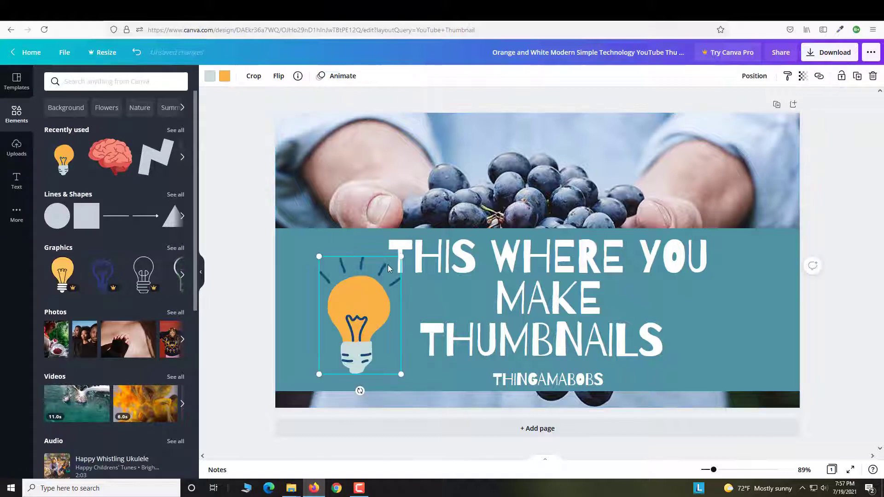
pyautogui.moveTo(399, 258); pyautogui.dragTo(358, 318)
# Step: Move the light bulb graphic up into the upper left corner of the teal banner
pyautogui.scroll(-4, 70, 215)
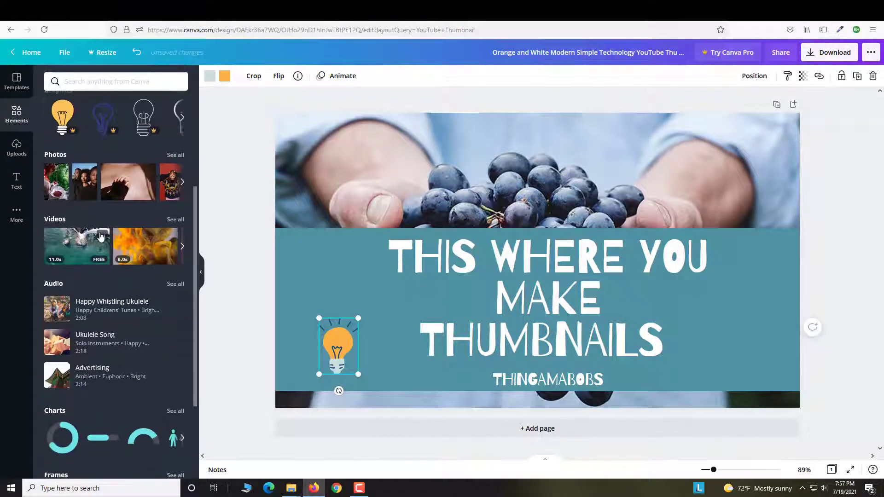
pyautogui.scroll(4, 120, 184)
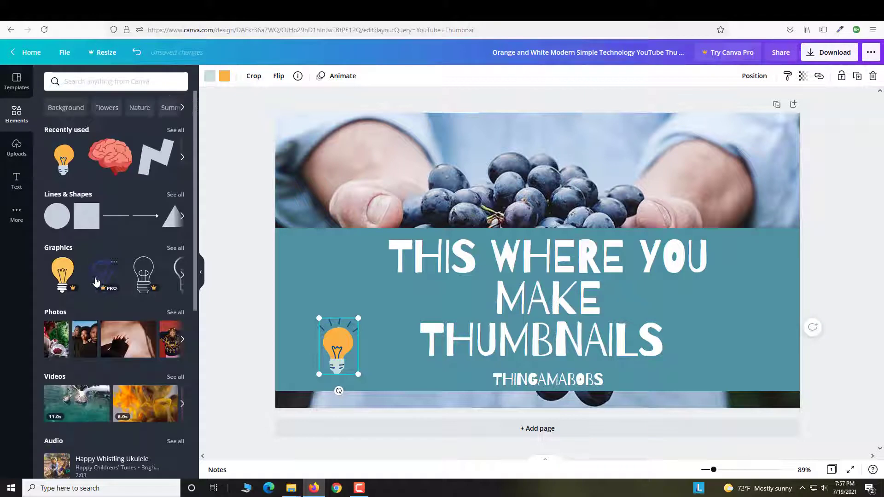
pyautogui.click(182, 158)
pyautogui.click(182, 158)
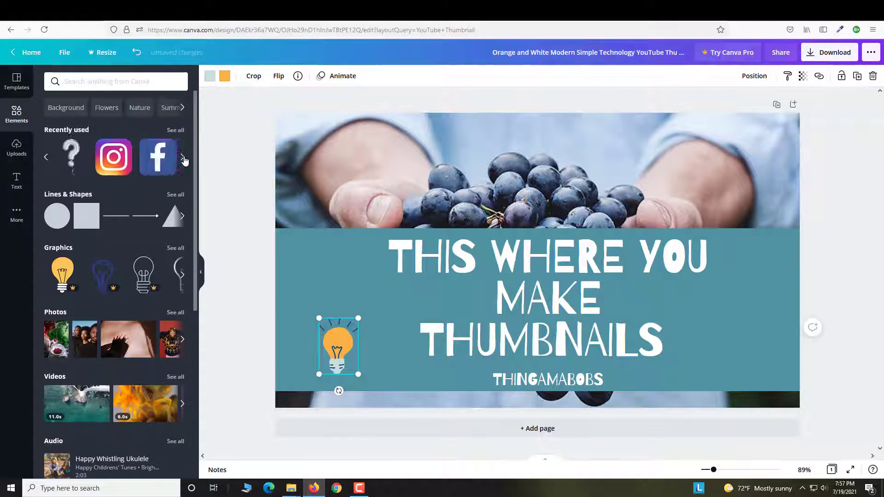
pyautogui.click(183, 159)
pyautogui.moveTo(336, 325); pyautogui.dragTo(307, 244)
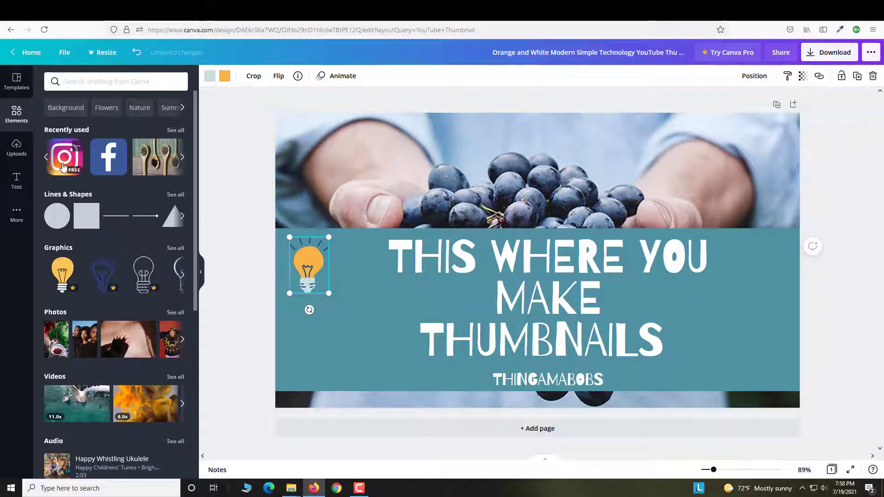
# Step: Try adding the recently used photo of a white mortar with herbs and spices to the thumbnail, and undo it
pyautogui.scroll(-3, 131, 258)
pyautogui.scroll(3, 191, 182)
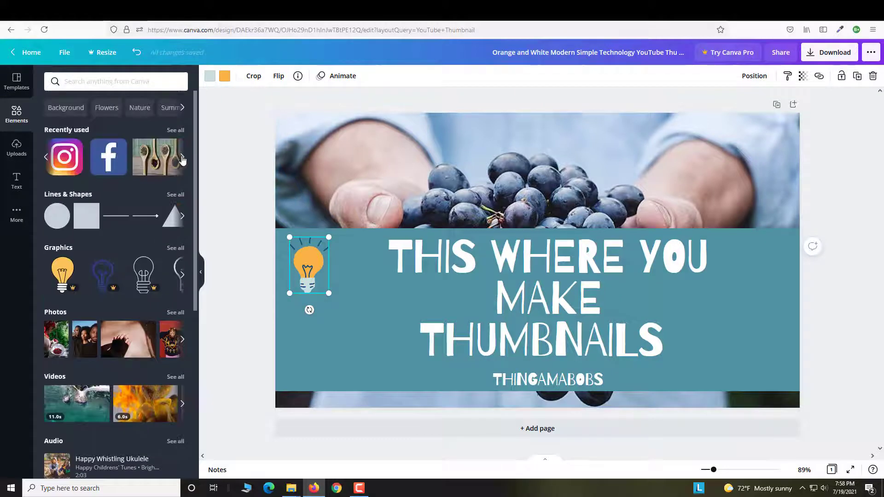
pyautogui.click(182, 157)
pyautogui.click(182, 160)
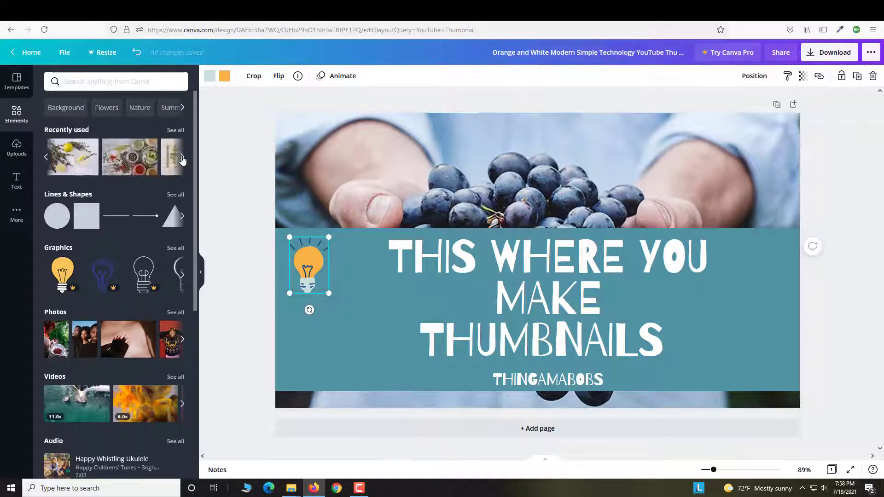
pyautogui.click(183, 161)
pyautogui.click(183, 160)
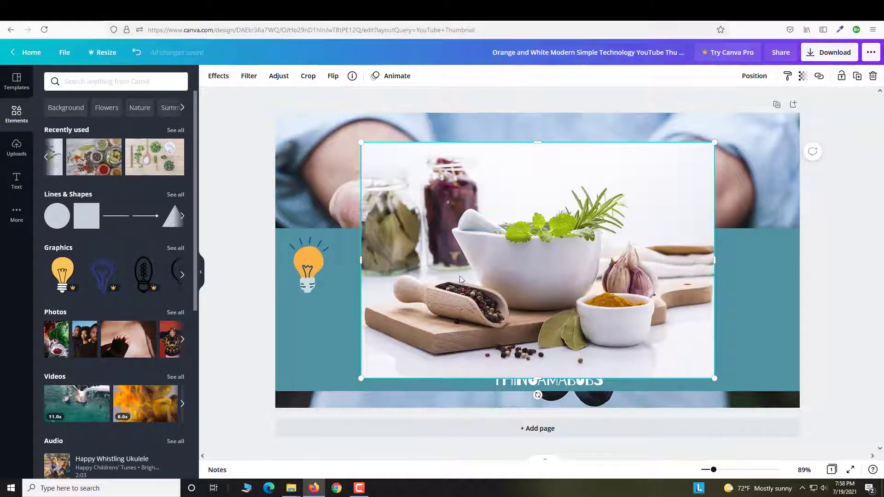
pyautogui.click(137, 57)
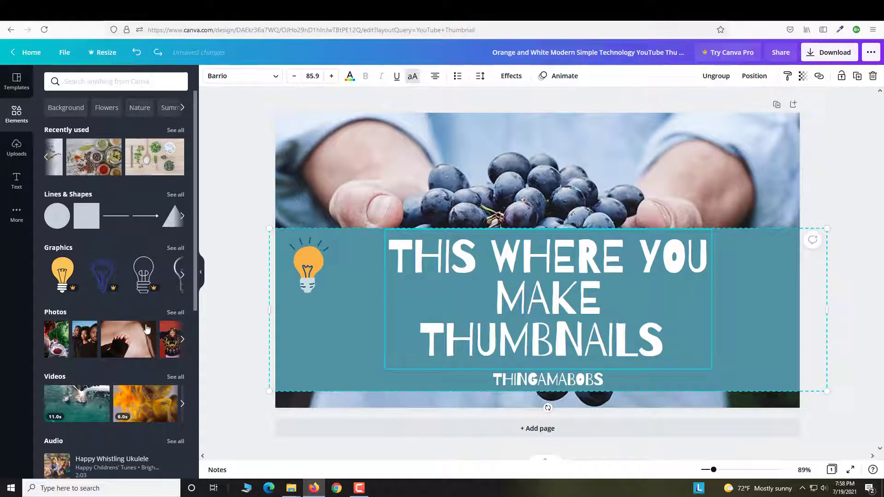
pyautogui.scroll(-6, 146, 328)
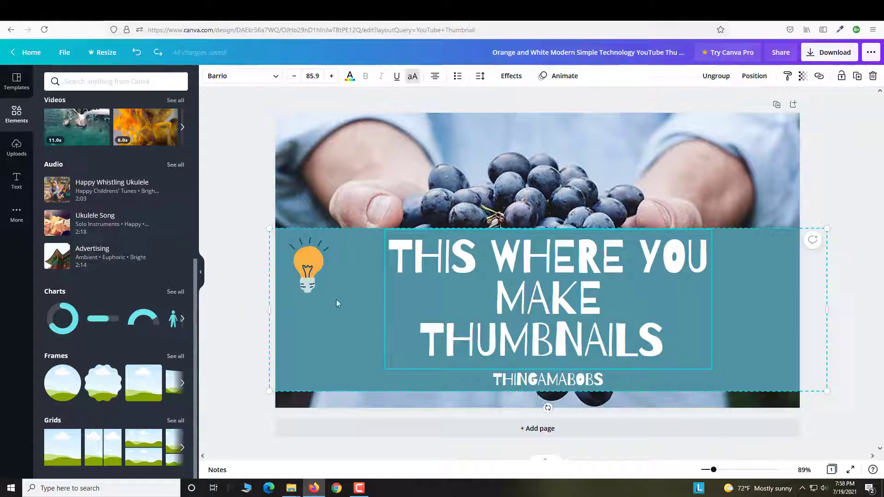
pyautogui.click(319, 282)
pyautogui.click(514, 286)
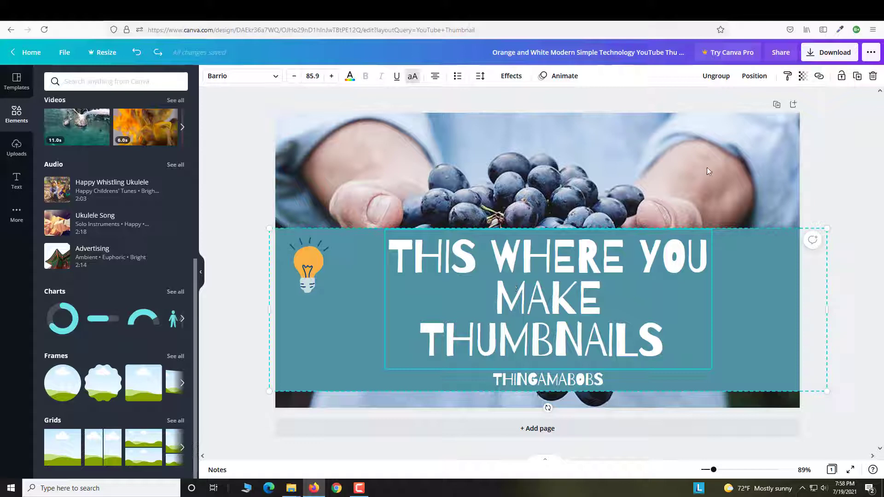
# Step: Open the download settings for the thumbnail and choose PNG as the file type
pyautogui.click(830, 54)
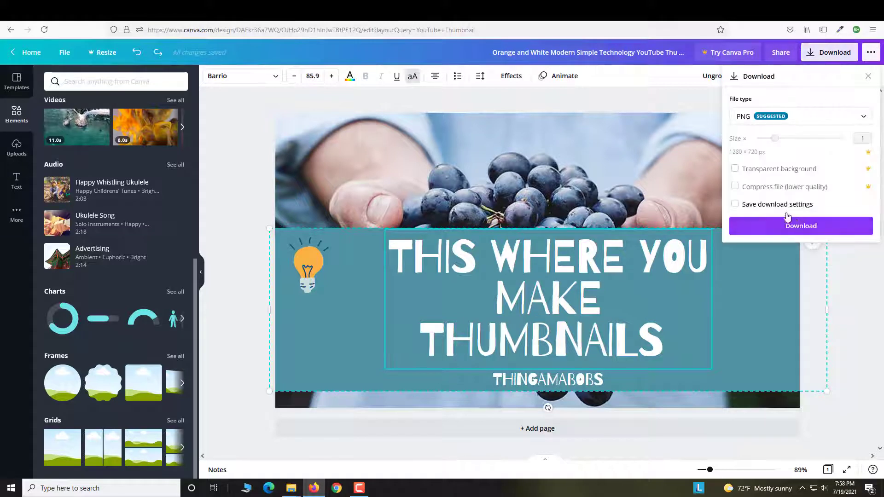
pyautogui.click(791, 122)
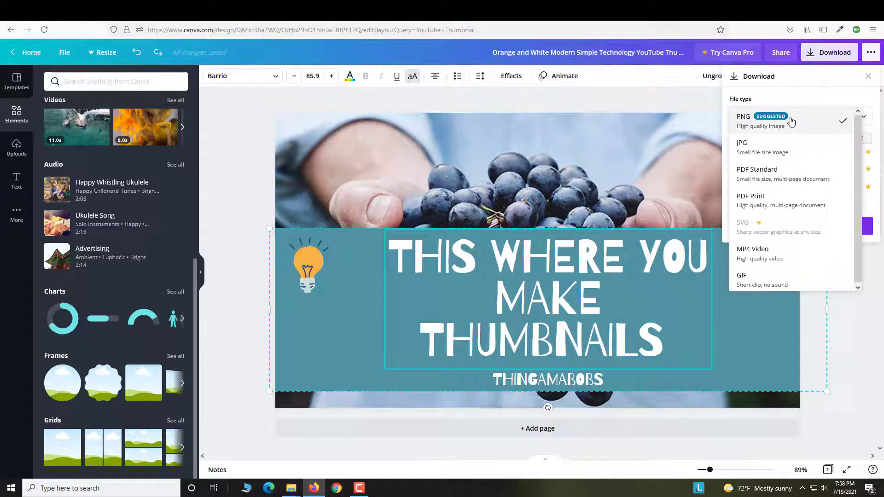
pyautogui.click(788, 123)
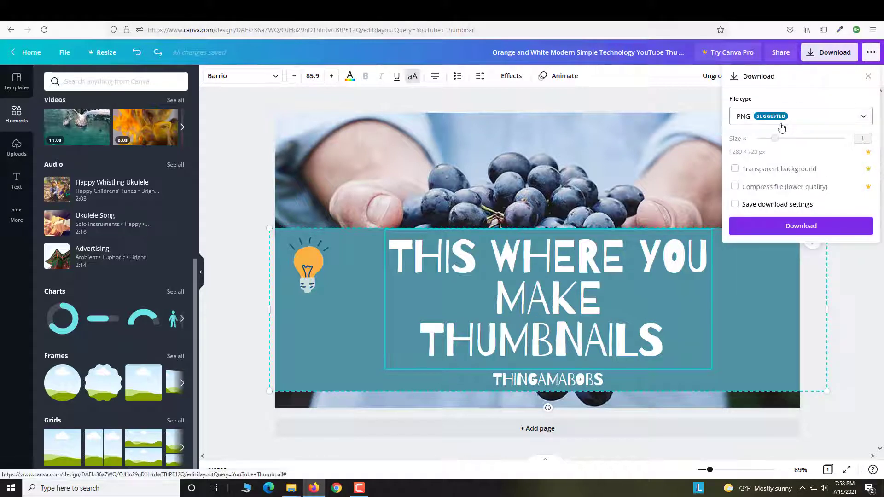
pyautogui.click(781, 124)
pyautogui.click(791, 122)
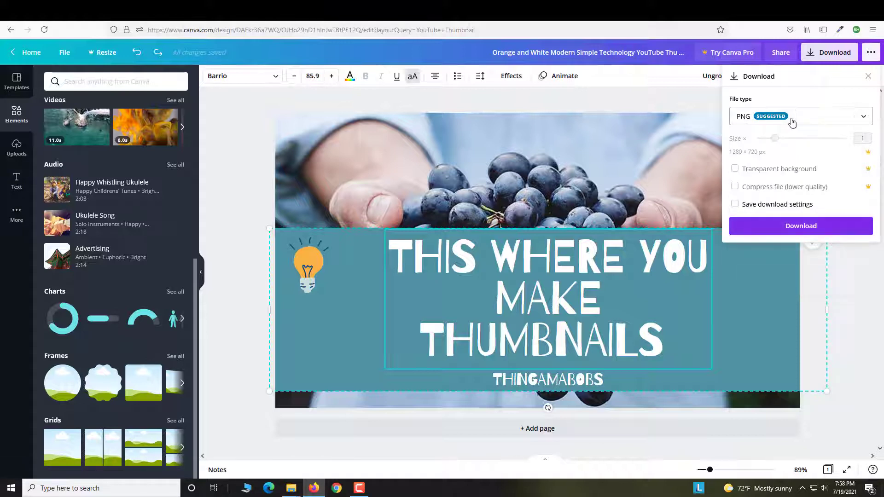
pyautogui.click(796, 124)
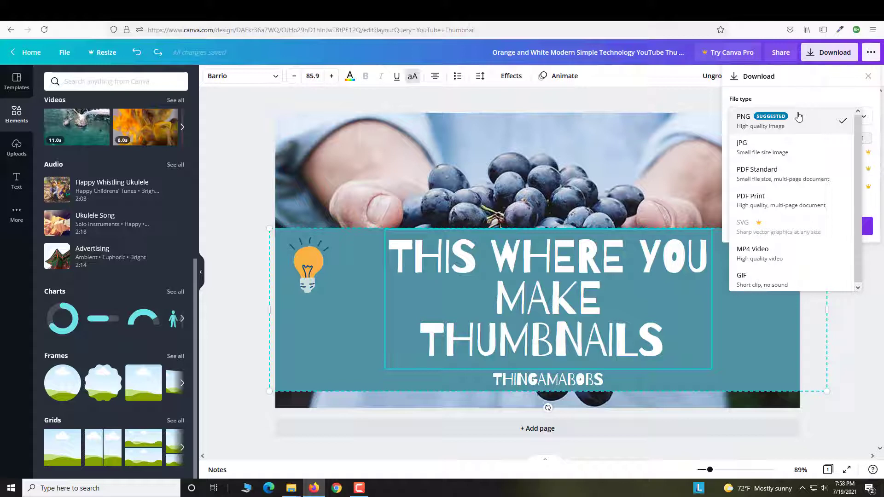
pyautogui.click(791, 120)
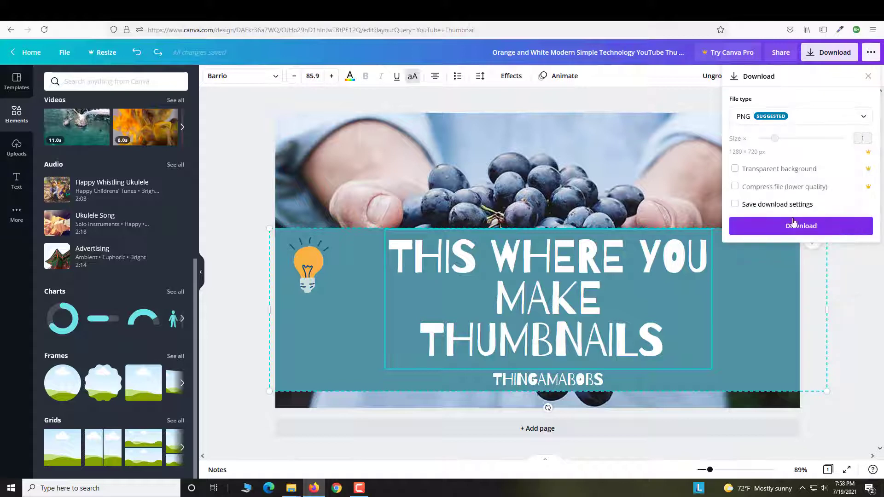
# Step: Download the thumbnail, save the file to the computer, and dismiss the Canva Pro offer
pyautogui.click(793, 234)
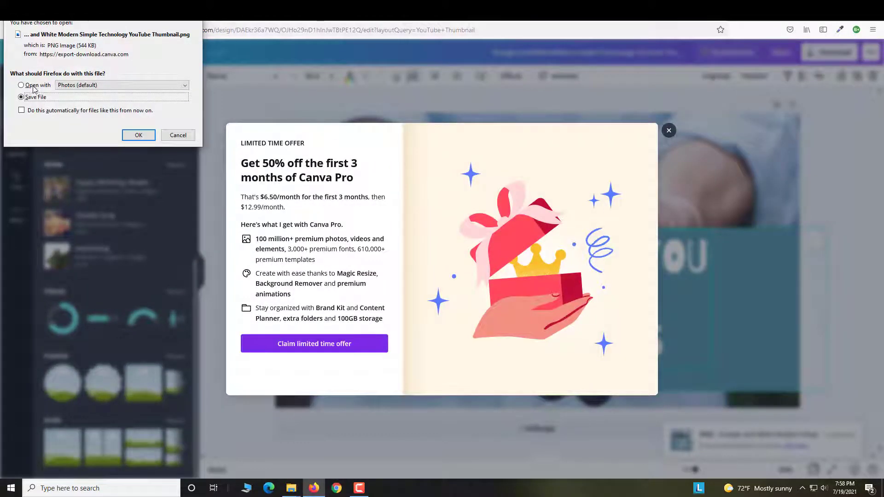
pyautogui.click(138, 134)
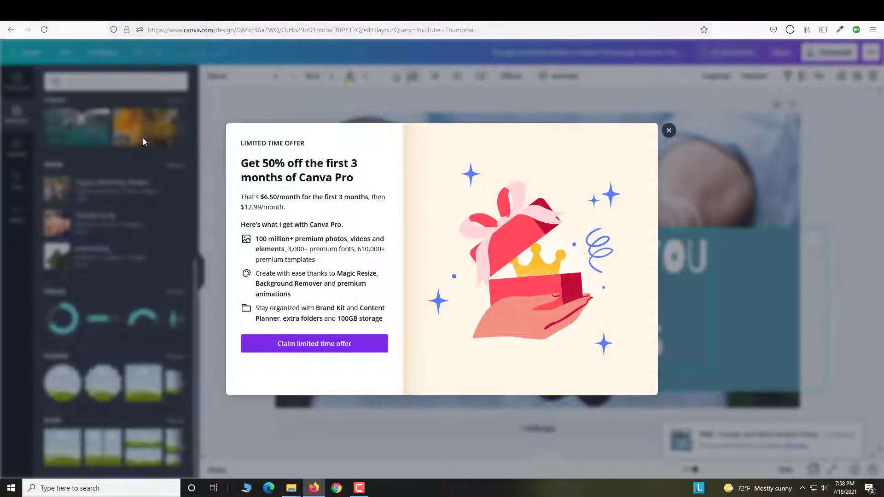
pyautogui.click(669, 131)
pyautogui.click(841, 140)
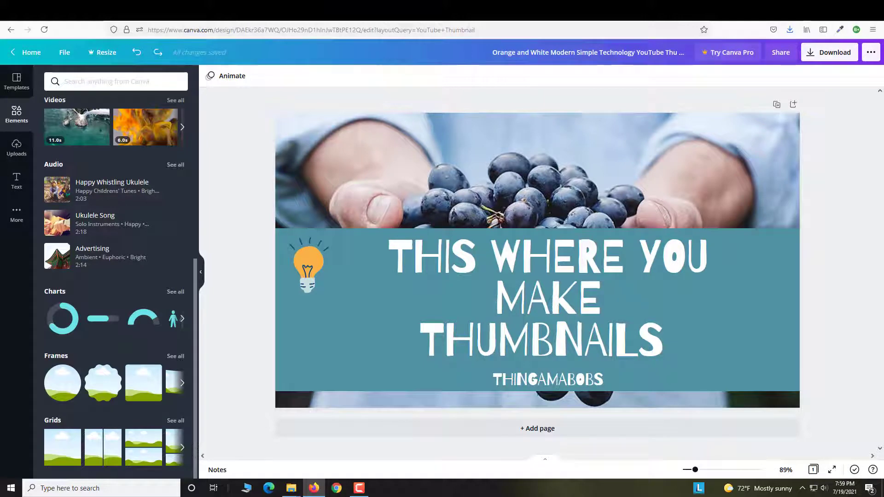
# Step: Switch to YouTube Studio, replace the mason jars video's custom thumbnail with the Thingamabobs image, and save the video details
pyautogui.click(248, 11)
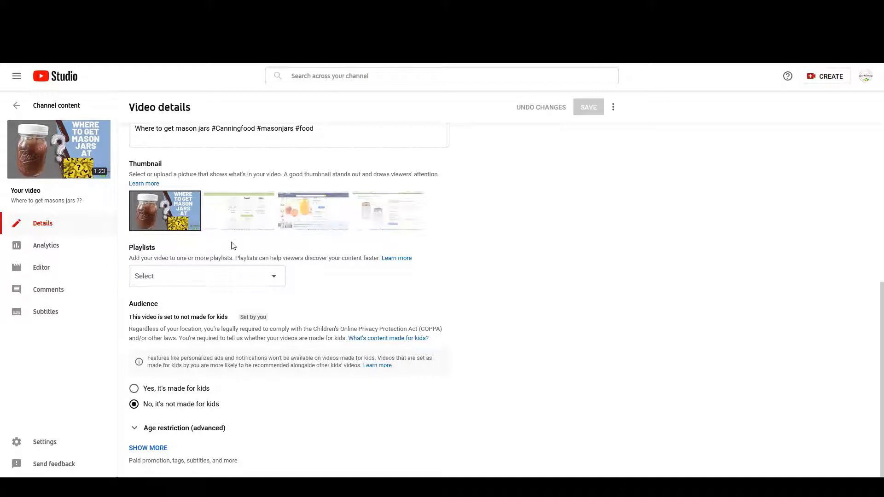
pyautogui.moveTo(187, 217)
pyautogui.scroll(2, 162, 199)
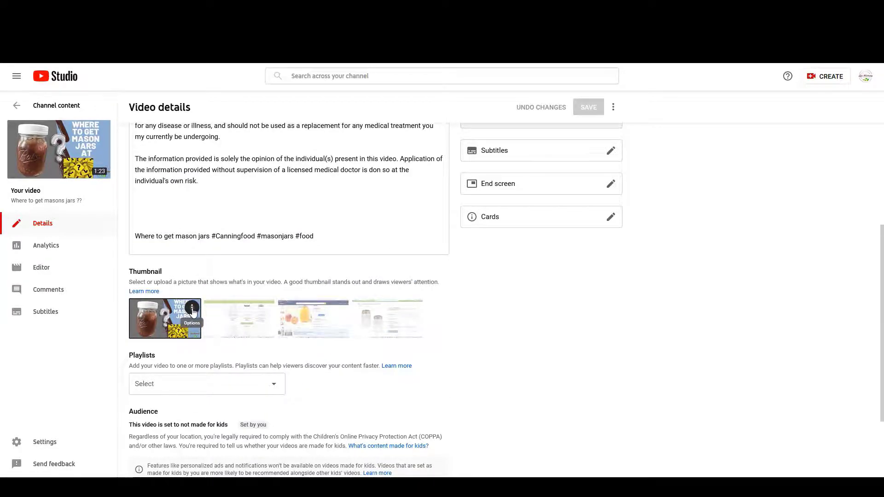
pyautogui.click(192, 308)
pyautogui.click(171, 313)
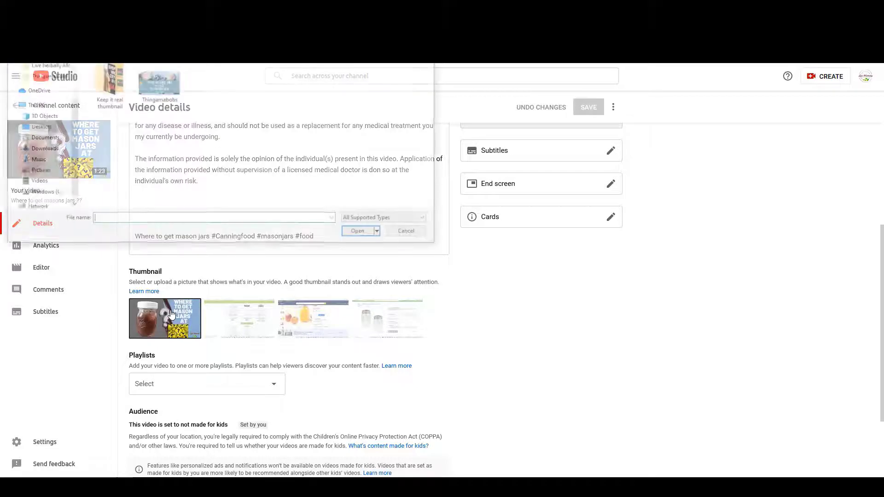
pyautogui.click(154, 88)
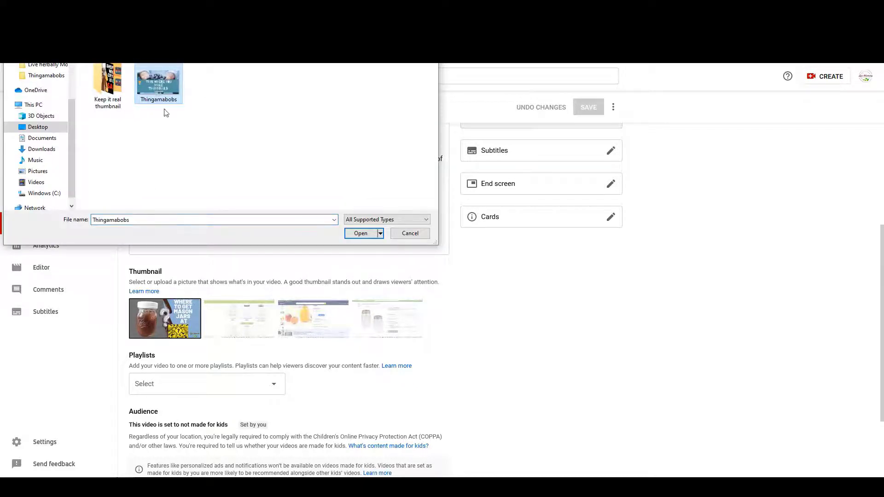
pyautogui.click(347, 235)
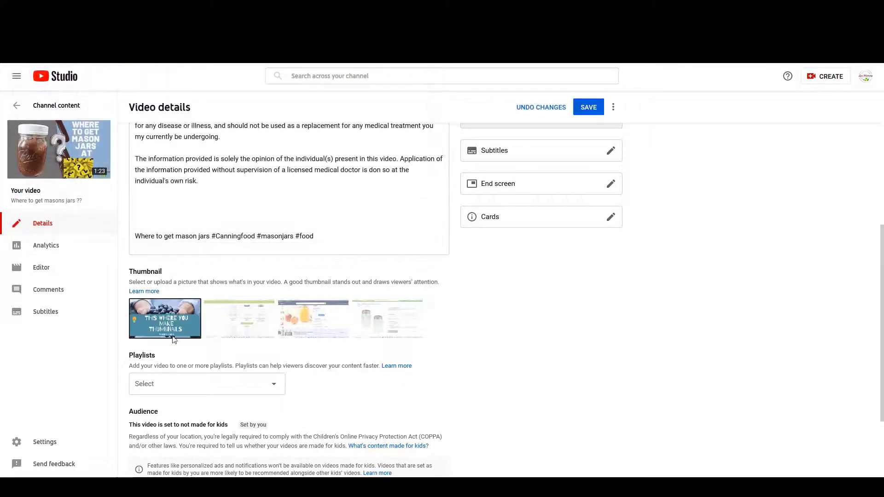
pyautogui.click(590, 108)
pyautogui.moveTo(57, 152)
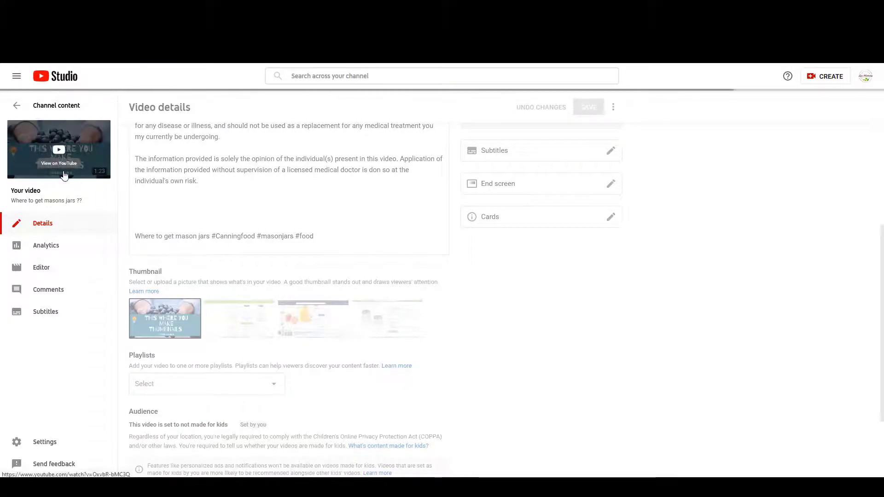